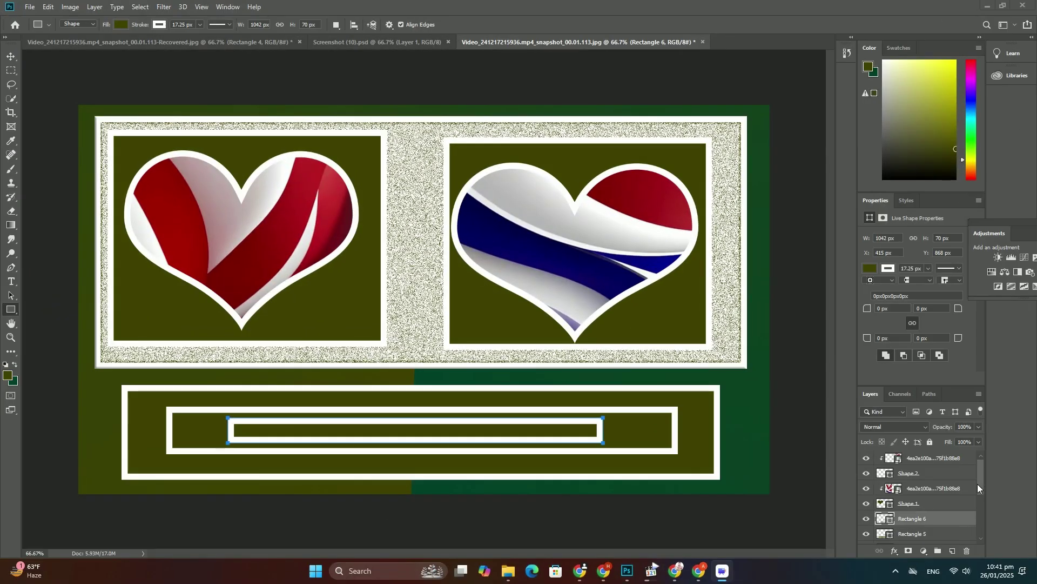
Step: Delete the heart image, shape frame and rectangle layers so only the Background layer remains
{"action": "left_click", "coordinate": [916, 460]}
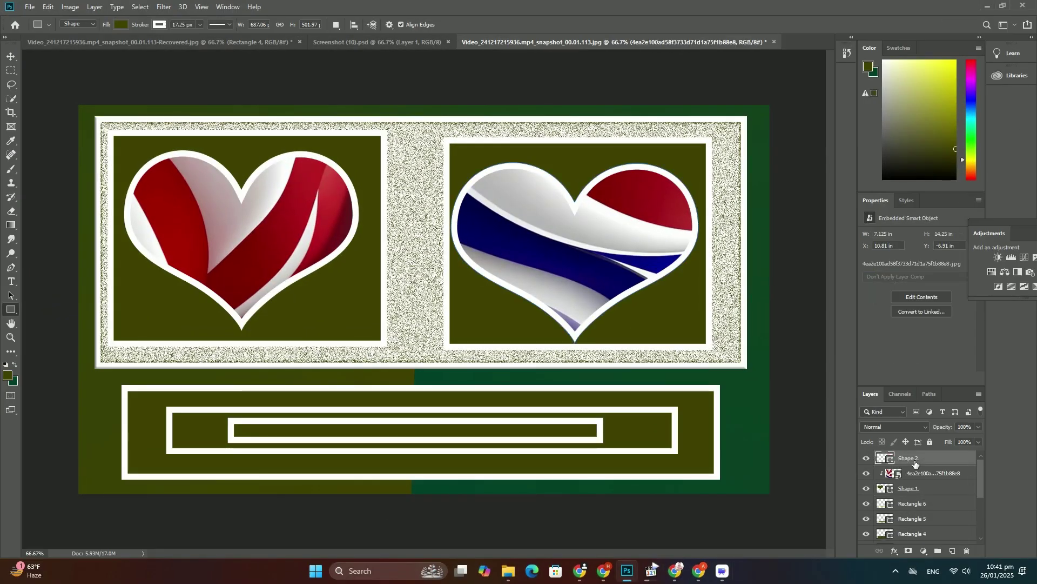
{"action": "key", "text": "Delete"}
{"action": "key", "text": "Delete"}
{"action": "key", "text": "Delete"}
{"action": "key", "text": "Delete"}
{"action": "key", "text": "Delete"}
{"action": "key", "text": "Delete"}
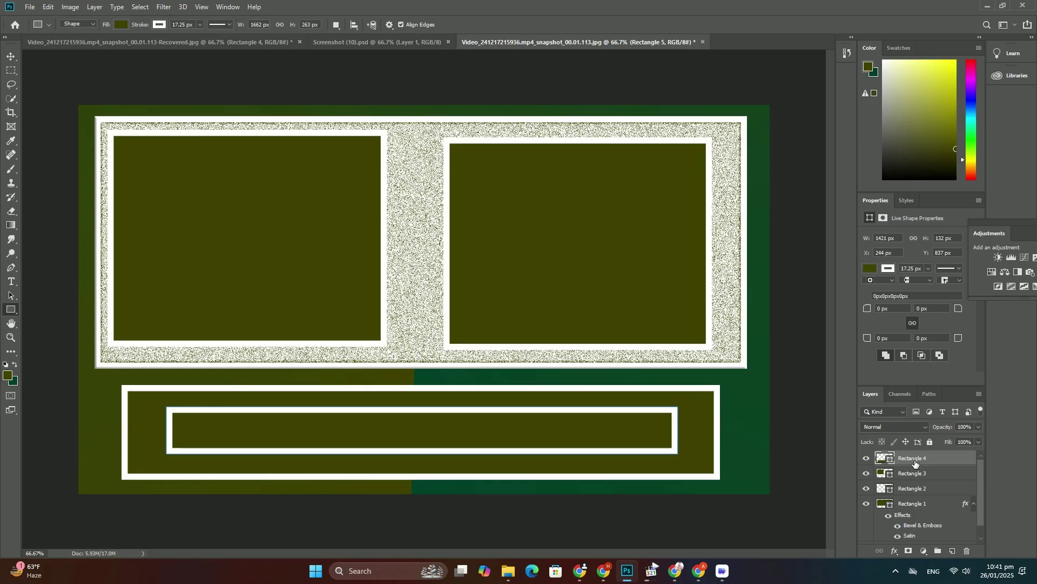
{"action": "key", "text": "Delete"}
{"action": "key", "text": "Delete"}
{"action": "key", "text": "Delete"}
{"action": "key", "text": "Delete"}
{"action": "key", "text": "Delete"}
{"action": "key", "text": "Delete"}
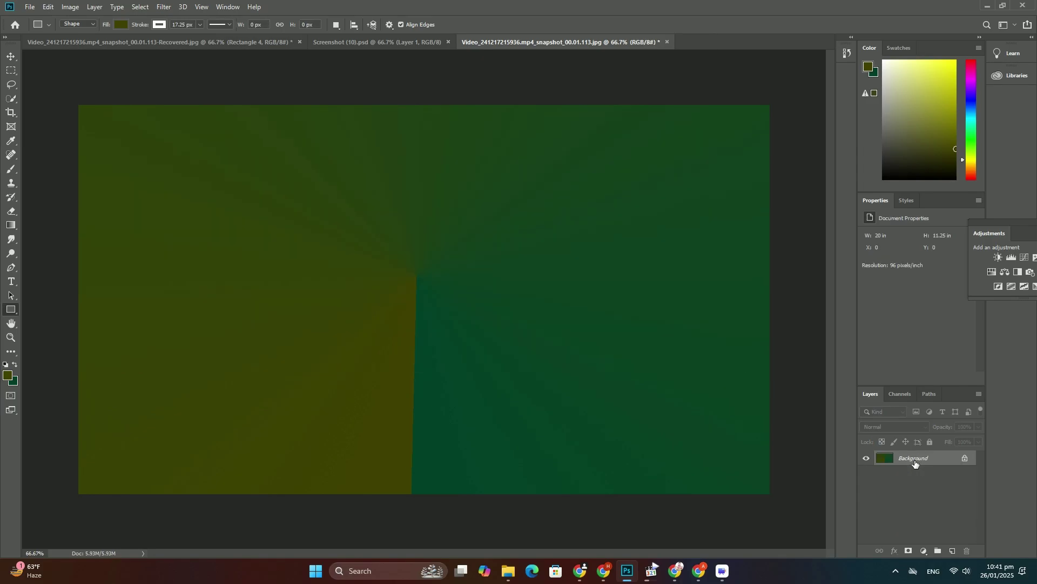
Step: Set the foreground colour to orange (a06200)
{"action": "left_click", "coordinate": [7, 378]}
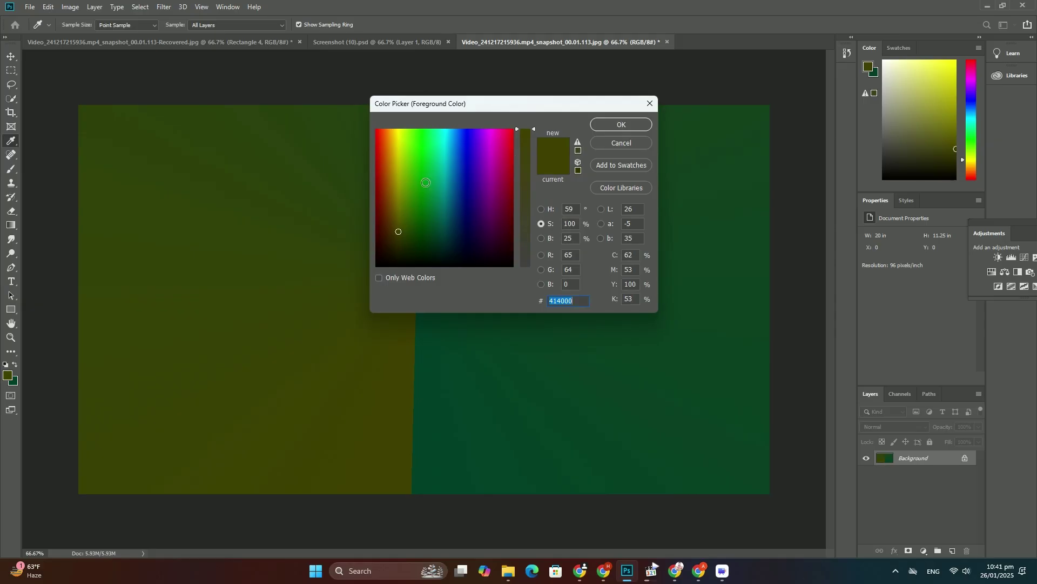
{"action": "left_click", "coordinate": [381, 163]}
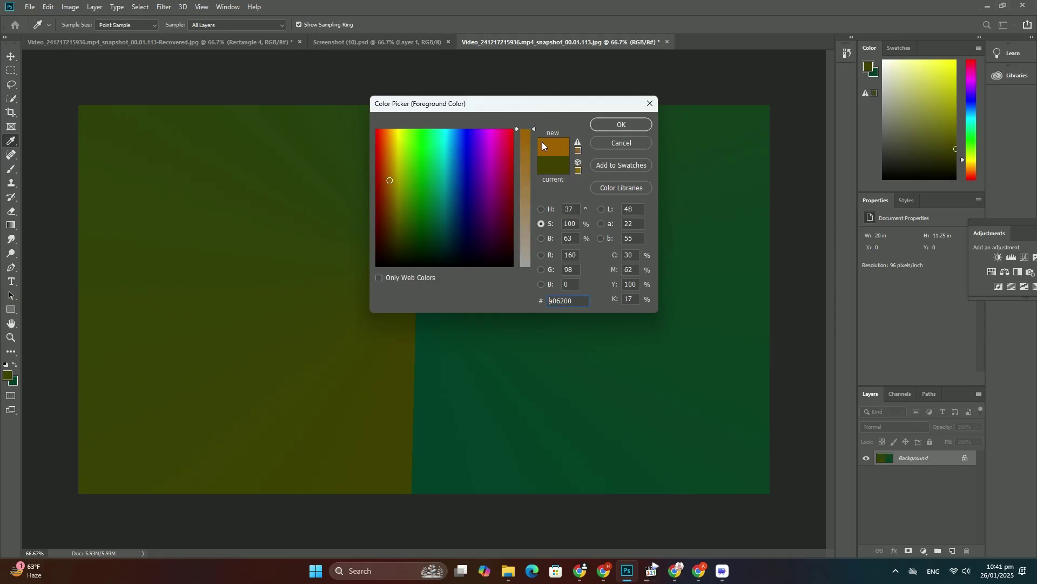
{"action": "left_click", "coordinate": [621, 124]}
Step: Fill the background with an orange-to-green angle gradient
{"action": "left_click", "coordinate": [10, 225]}
{"action": "left_click_drag", "start_coordinate": [315, 242], "coordinate": [359, 253]}
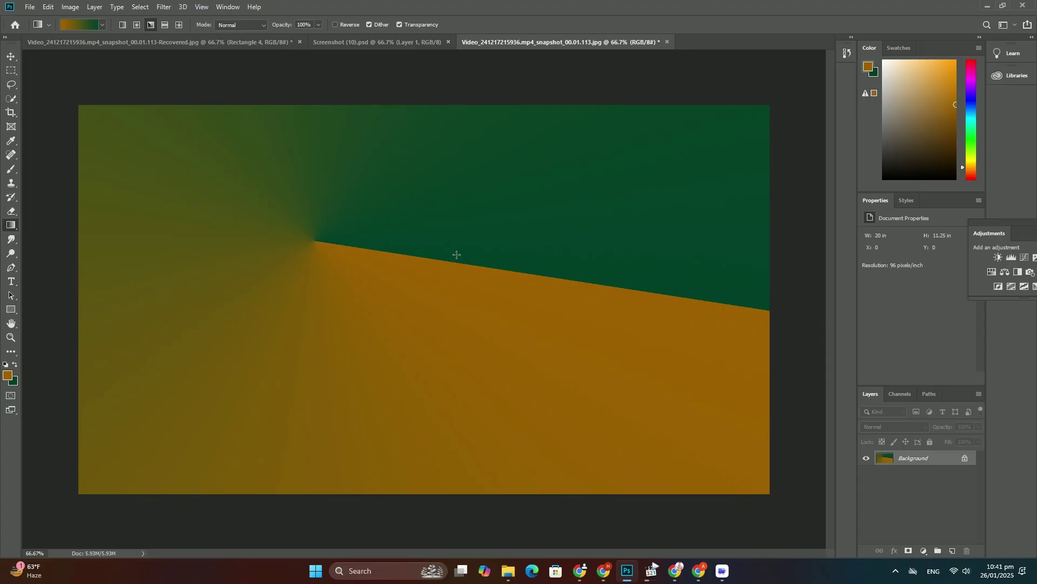
{"action": "left_click_drag", "start_coordinate": [455, 253], "coordinate": [458, 289]}
Step: Draw a white-outlined orange spade custom shape on the left of the poster
{"action": "right_click", "coordinate": [12, 311]}
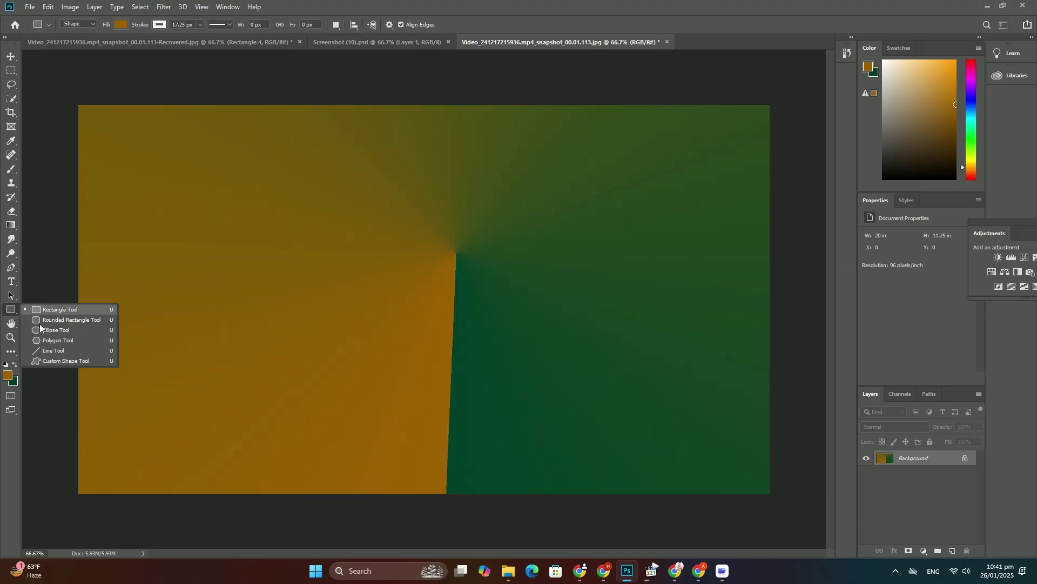
{"action": "left_click", "coordinate": [61, 363]}
{"action": "right_click", "coordinate": [357, 213]}
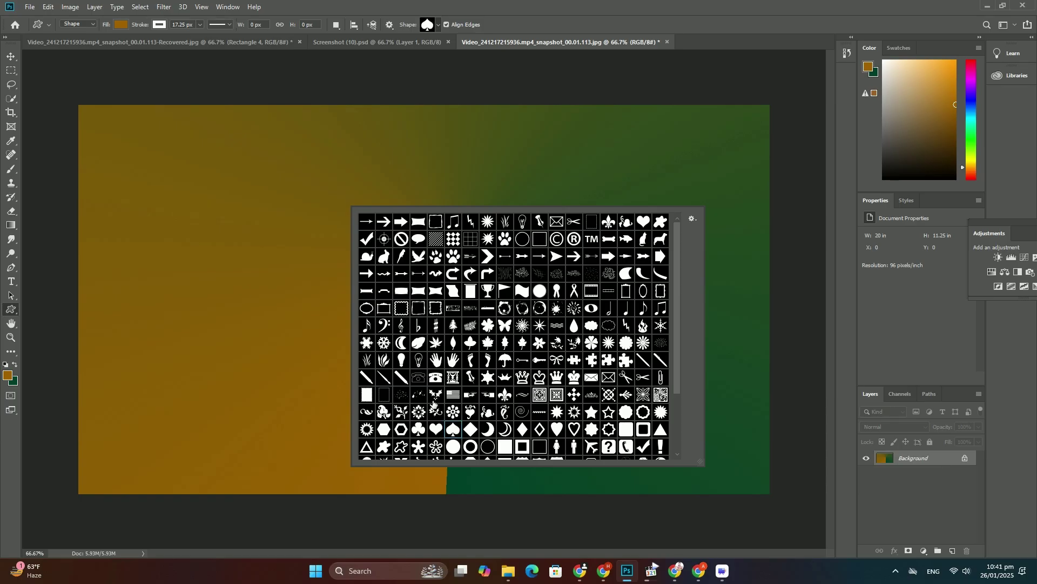
{"action": "left_click_drag", "start_coordinate": [115, 161], "coordinate": [349, 317]}
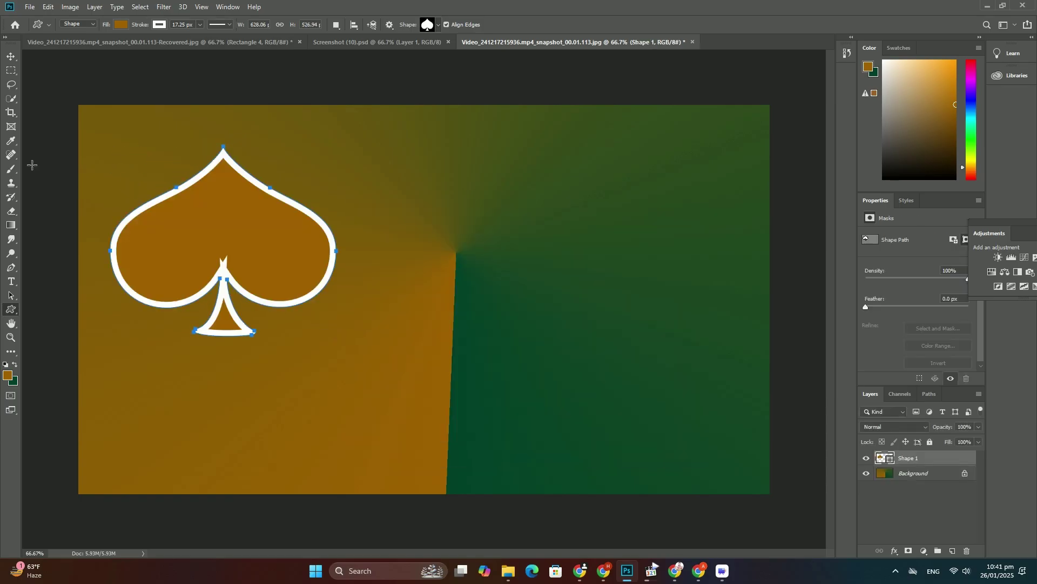
{"action": "left_click", "coordinate": [29, 6]}
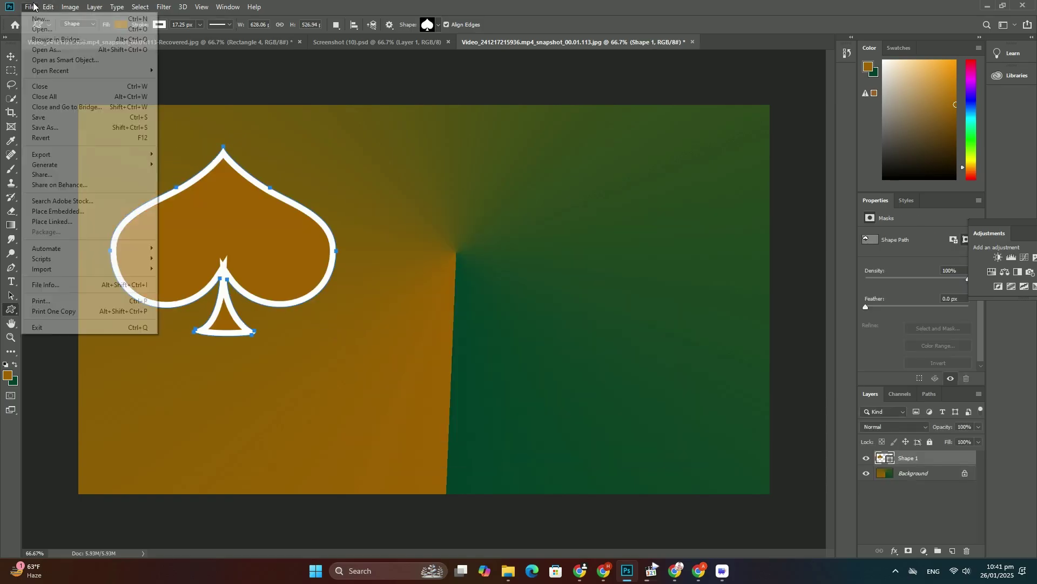
Step: Place the blue circuit image as an embedded layer over the left spade
{"action": "left_click", "coordinate": [58, 209]}
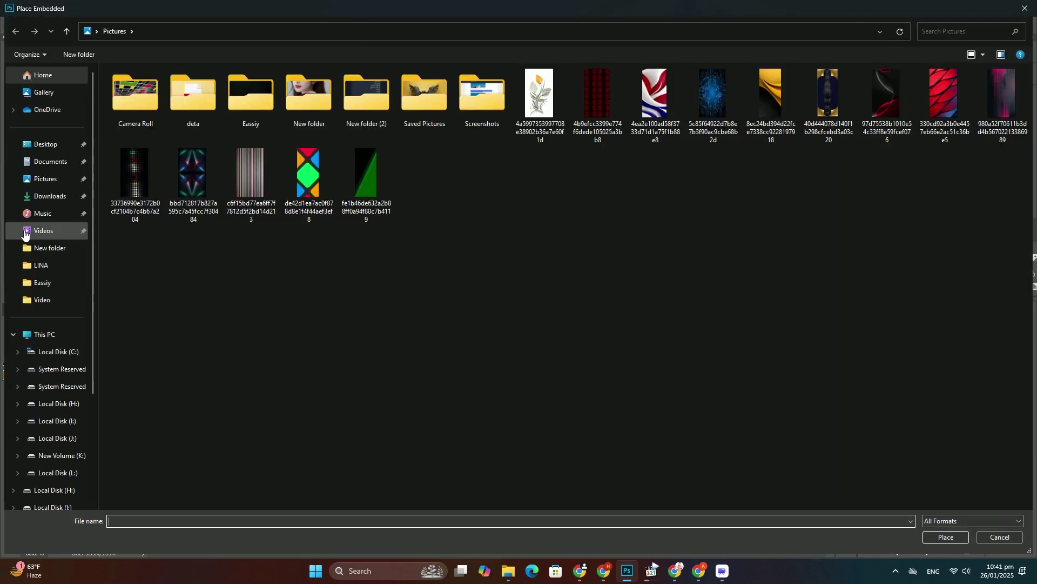
{"action": "double_click", "coordinate": [713, 93]}
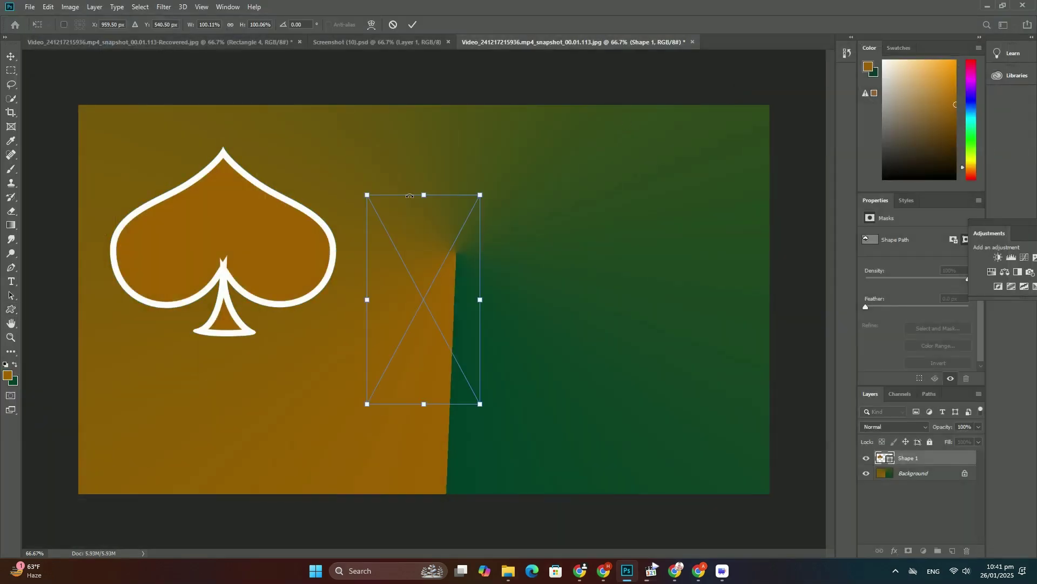
{"action": "mouse_move", "coordinate": [424, 300]}
{"action": "left_mouse_down"}
{"action": "mouse_move", "coordinate": [180, 233]}
{"action": "mouse_move", "coordinate": [343, 269]}
{"action": "left_mouse_up"}
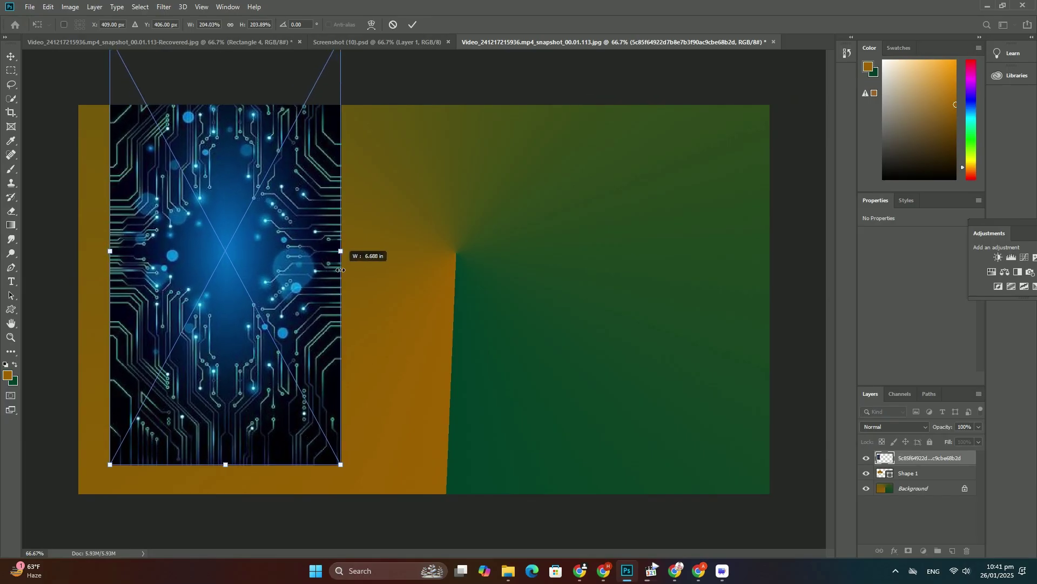
{"action": "key", "text": "Return"}
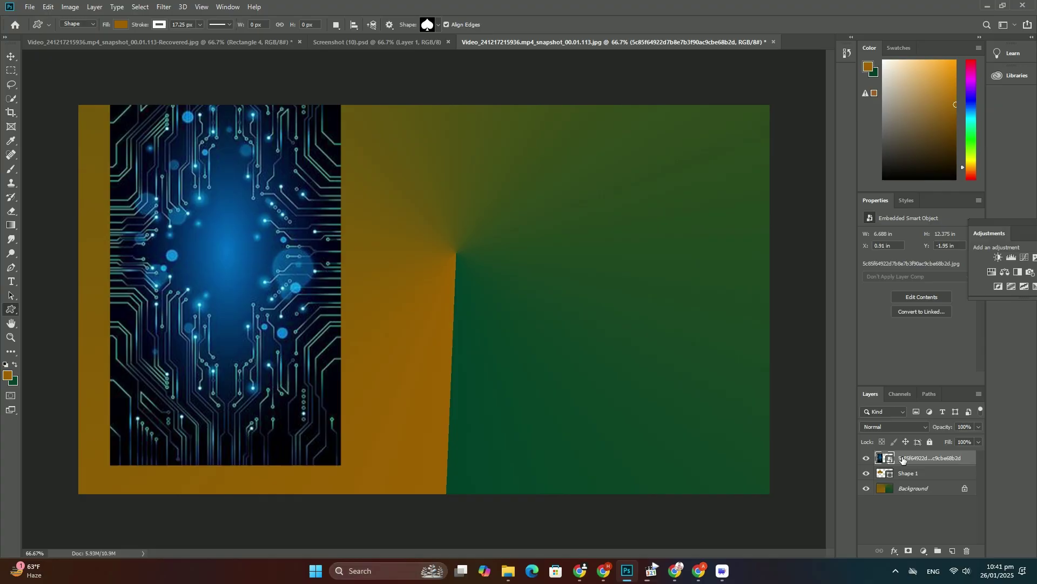
Step: Clip the circuit image into the left spade and draw a second spade on the right
{"action": "right_click", "coordinate": [904, 461]}
{"action": "left_click", "coordinate": [924, 234]}
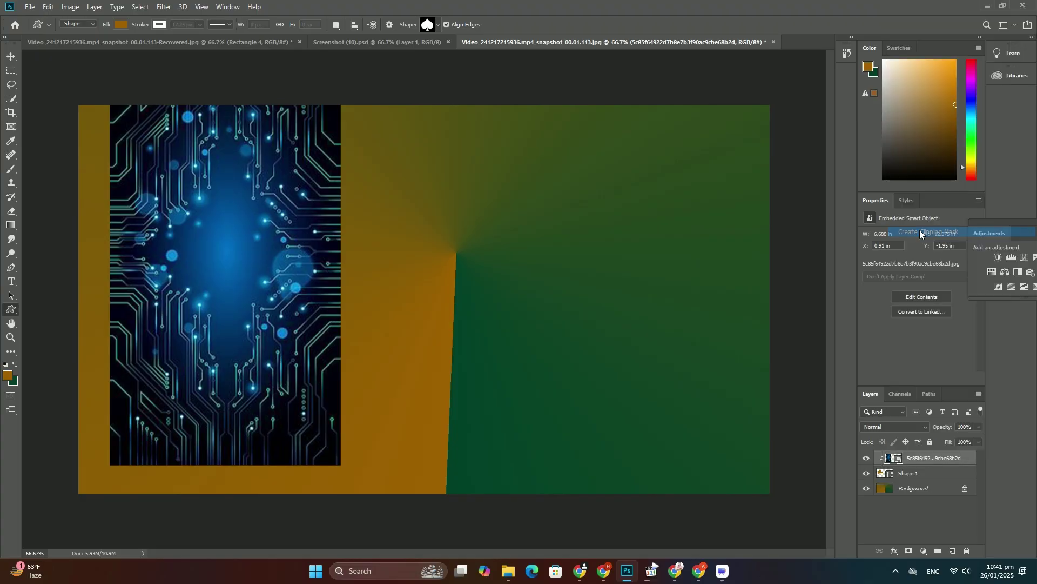
{"action": "left_click_drag", "start_coordinate": [505, 168], "coordinate": [721, 356]}
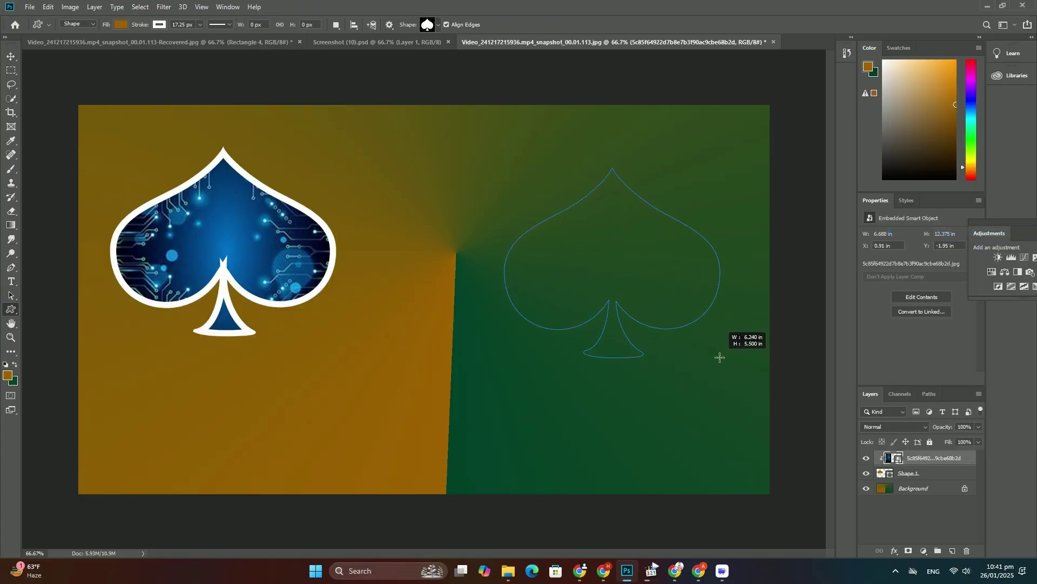
Step: Place another embedded blue circuit image over the right spade and clip it inside
{"action": "left_click", "coordinate": [30, 7]}
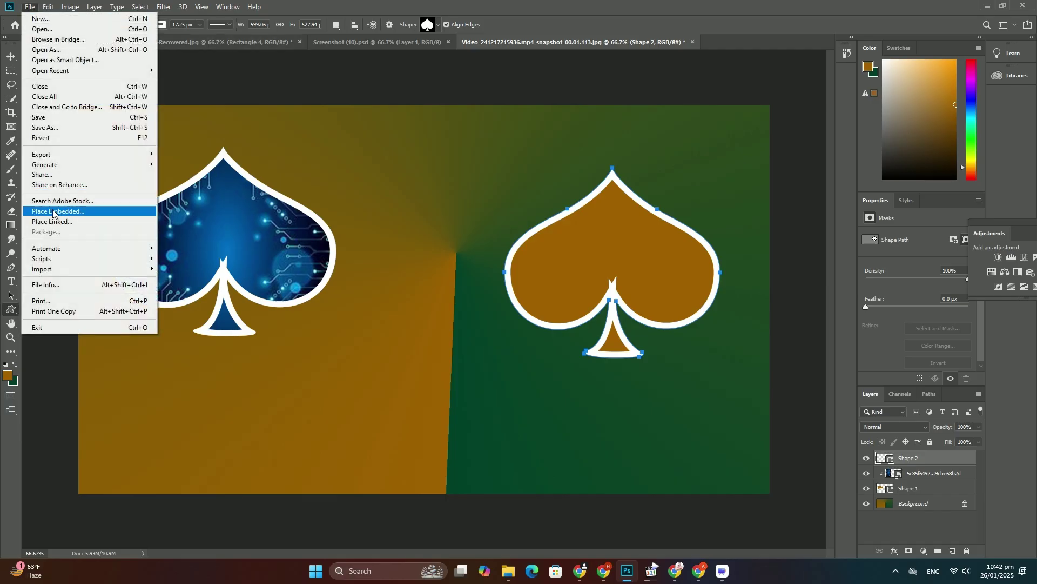
{"action": "left_click", "coordinate": [57, 215]}
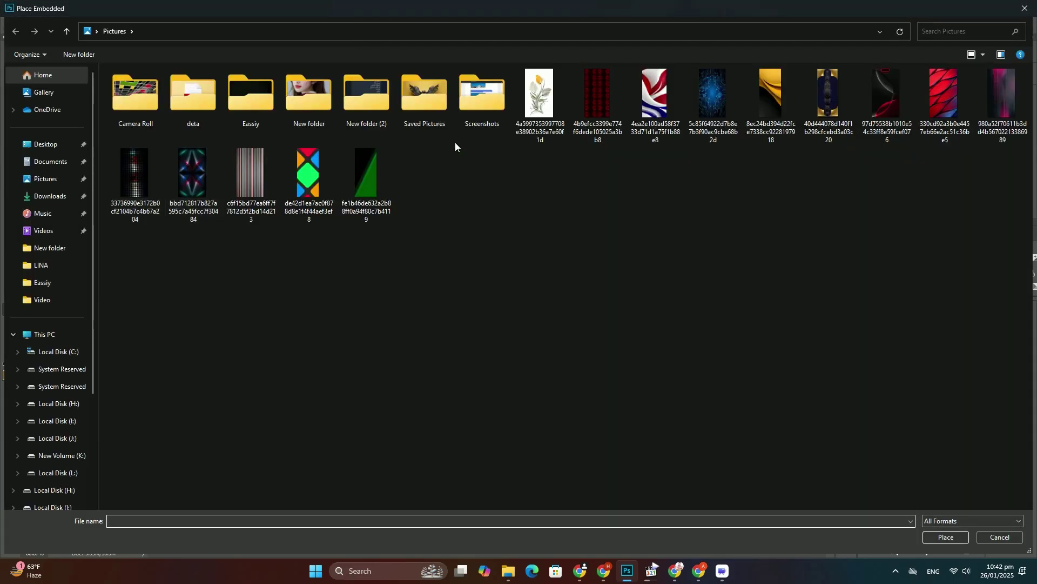
{"action": "double_click", "coordinate": [713, 97]}
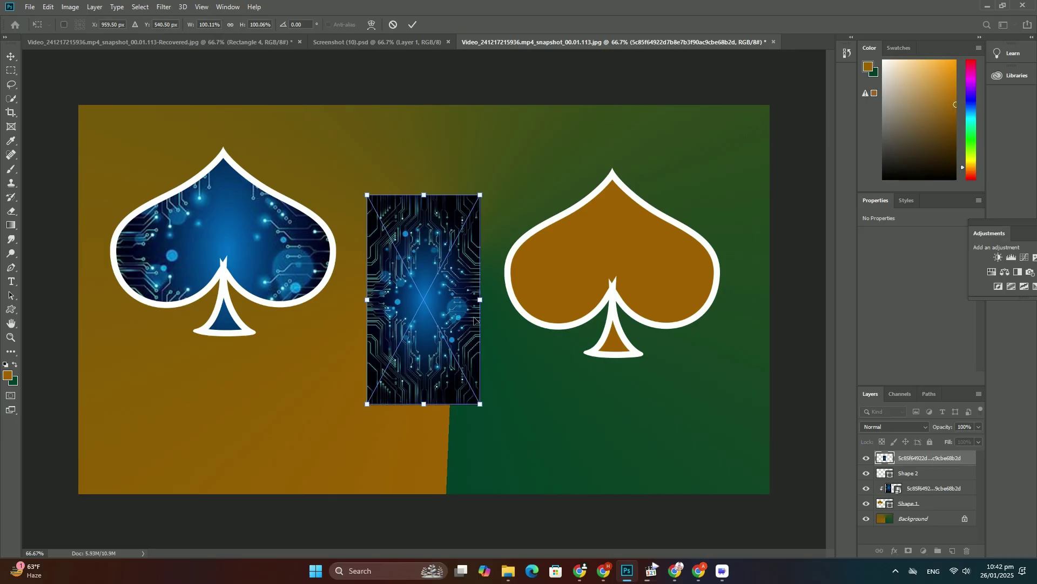
{"action": "mouse_move", "coordinate": [423, 300]}
{"action": "left_mouse_down"}
{"action": "mouse_move", "coordinate": [525, 252]}
{"action": "mouse_move", "coordinate": [626, 300]}
{"action": "mouse_move", "coordinate": [621, 266]}
{"action": "left_mouse_up"}
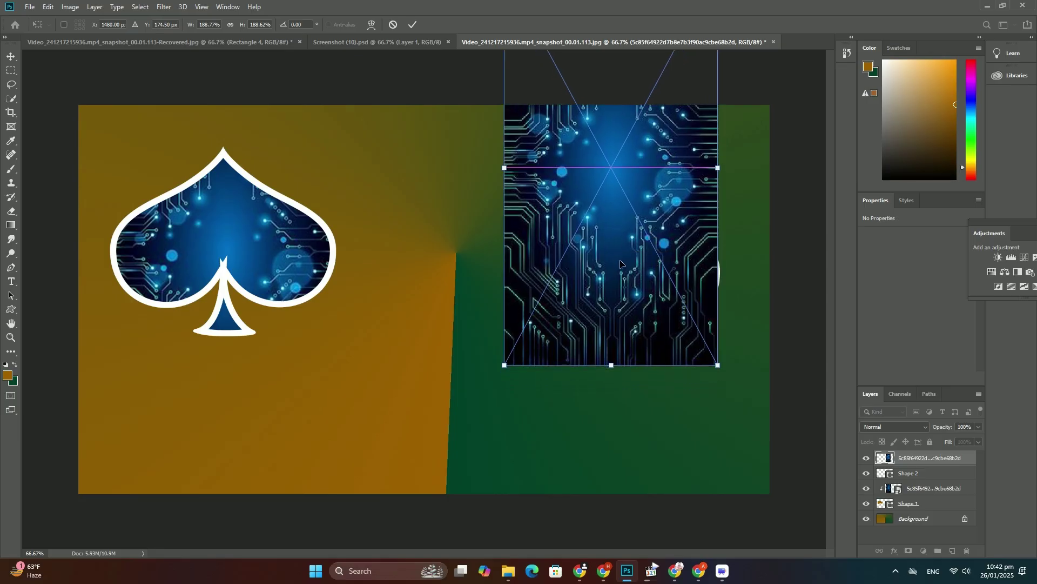
{"action": "key", "text": "Return"}
{"action": "right_click", "coordinate": [904, 464]}
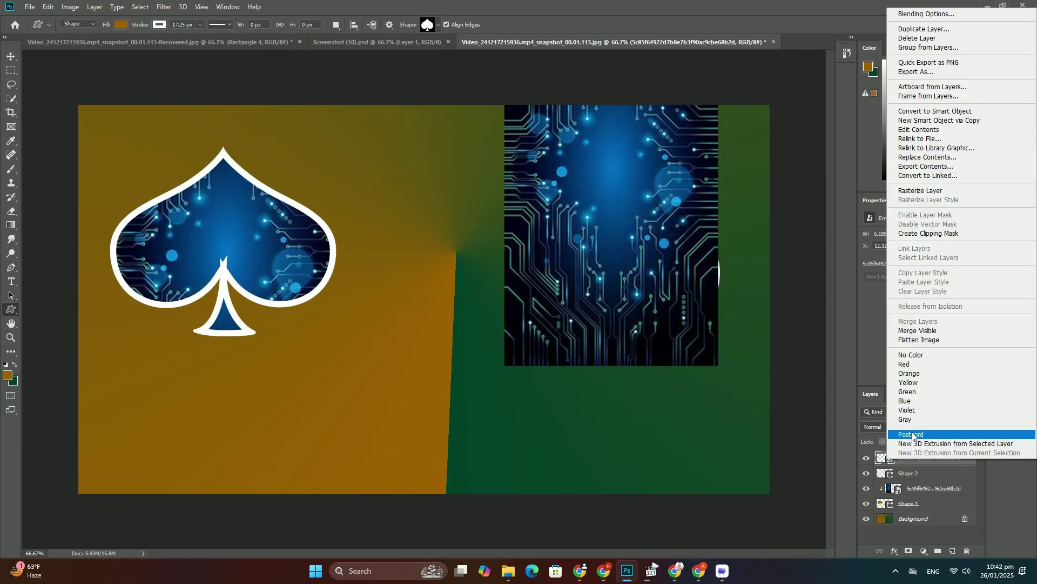
{"action": "left_click", "coordinate": [929, 234]}
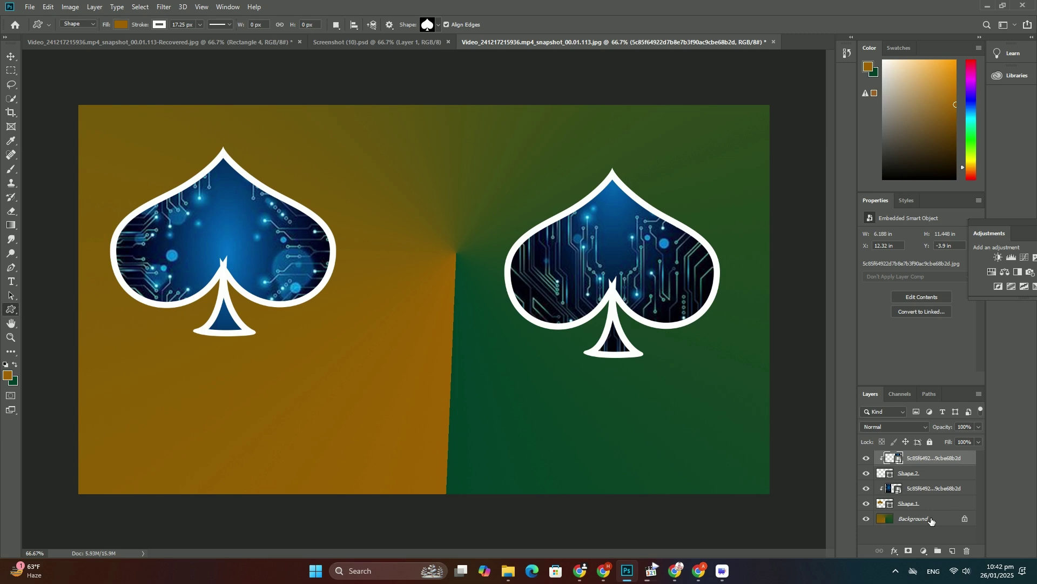
{"action": "left_click", "coordinate": [931, 520]}
Step: Draw a white-pink-red gradient banner rectangle, a top bar, and a box behind the left spade
{"action": "left_click", "coordinate": [12, 310]}
{"action": "left_click", "coordinate": [49, 306]}
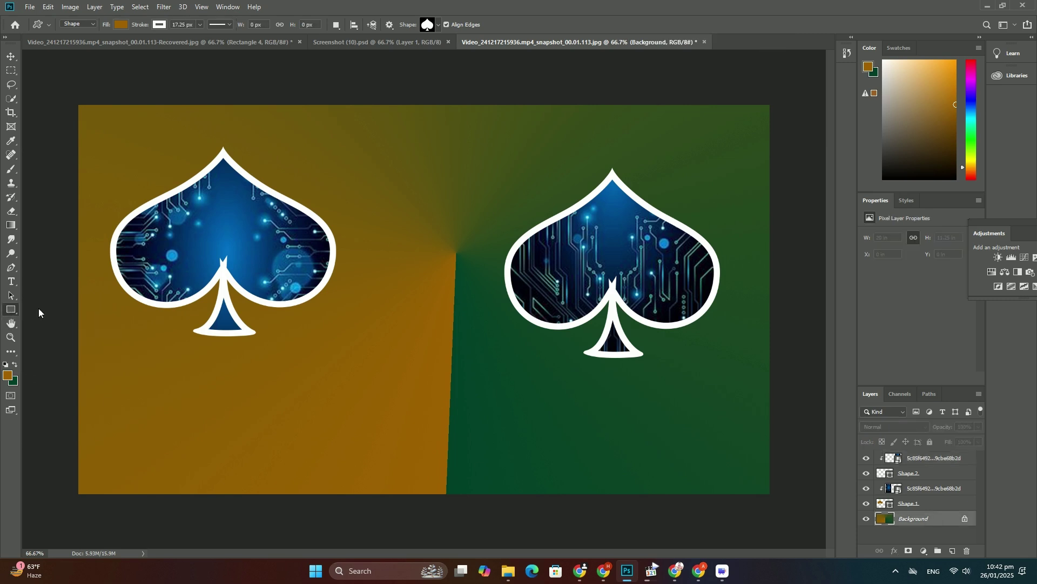
{"action": "left_click_drag", "start_coordinate": [110, 170], "coordinate": [759, 369]}
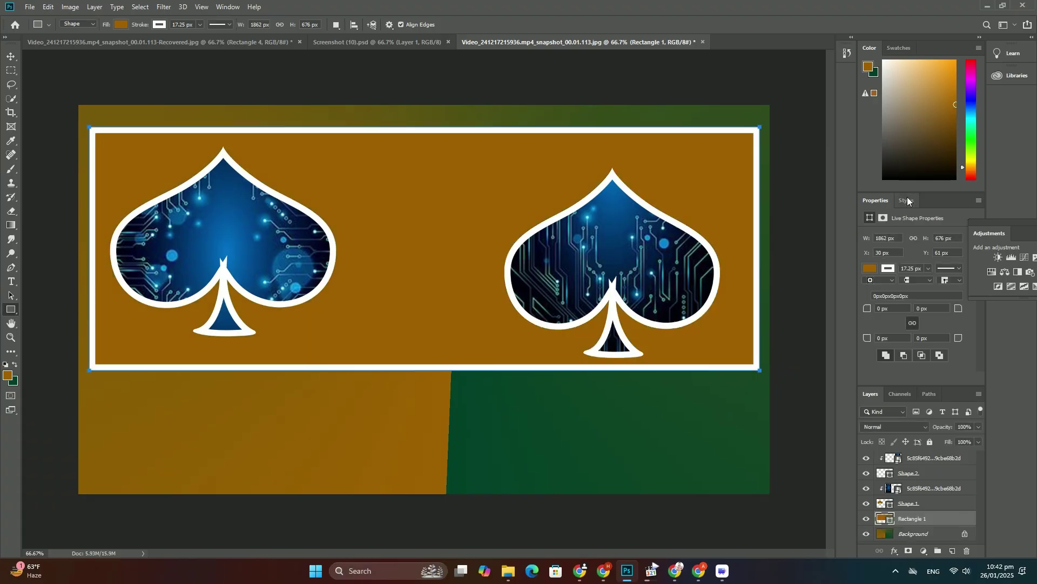
{"action": "left_click", "coordinate": [906, 200]}
{"action": "left_click", "coordinate": [883, 252]}
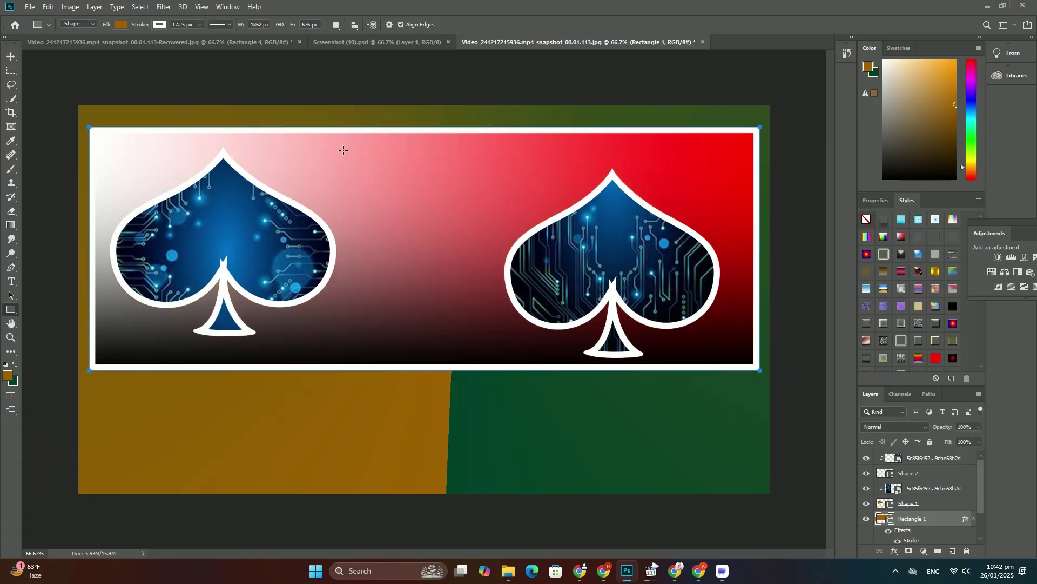
{"action": "left_click_drag", "start_coordinate": [336, 145], "coordinate": [741, 199]}
{"action": "mouse_move", "coordinate": [111, 154]}
{"action": "left_mouse_down"}
{"action": "mouse_move", "coordinate": [389, 332]}
{"action": "mouse_move", "coordinate": [336, 343]}
{"action": "left_mouse_up"}
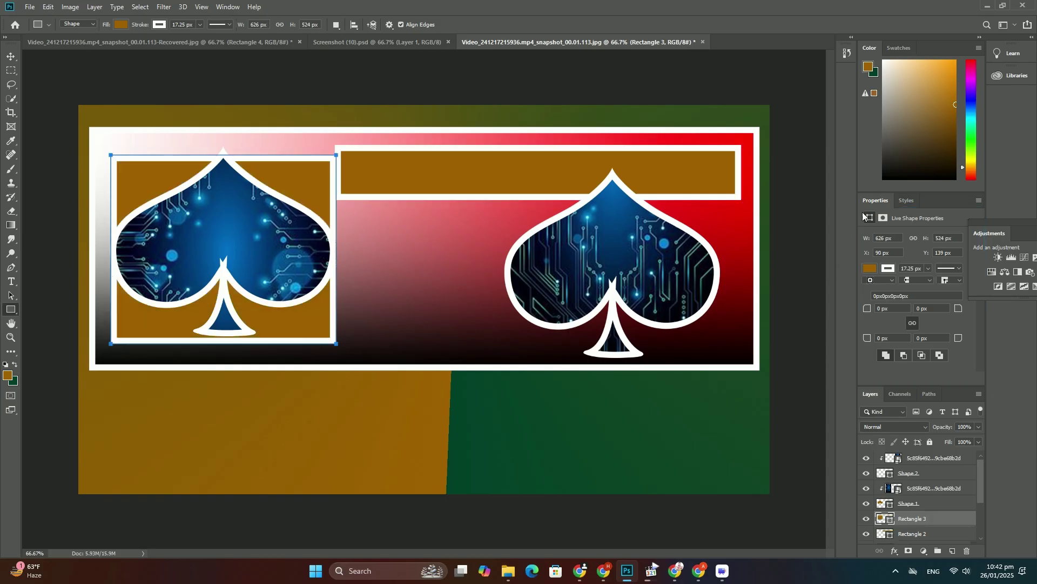
Step: Give the left box a glossy blue style and draw a tall rectangle between the spades
{"action": "left_click", "coordinate": [907, 199]}
{"action": "left_click", "coordinate": [917, 254]}
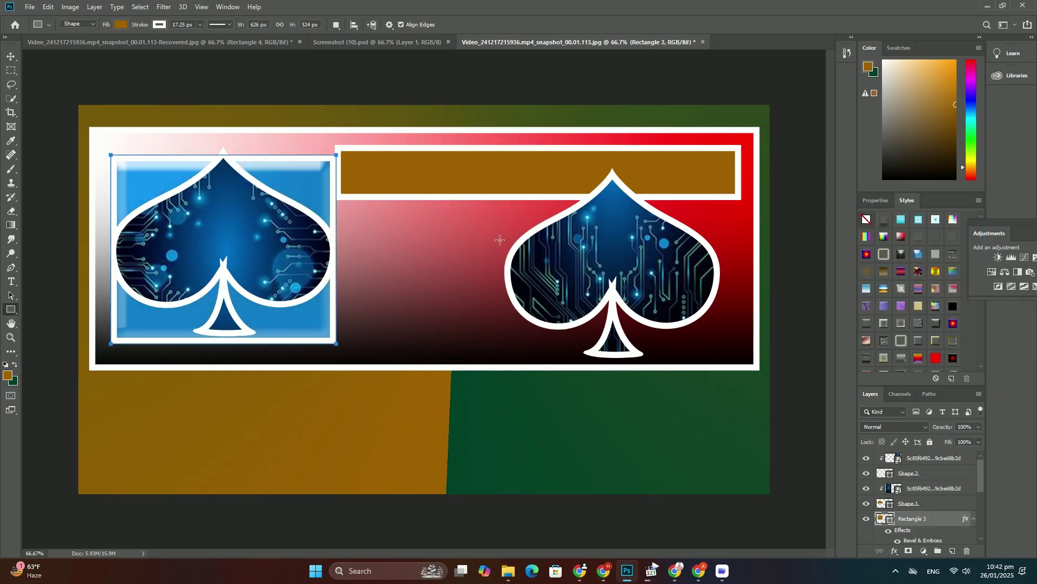
{"action": "left_click_drag", "start_coordinate": [379, 230], "coordinate": [462, 454]}
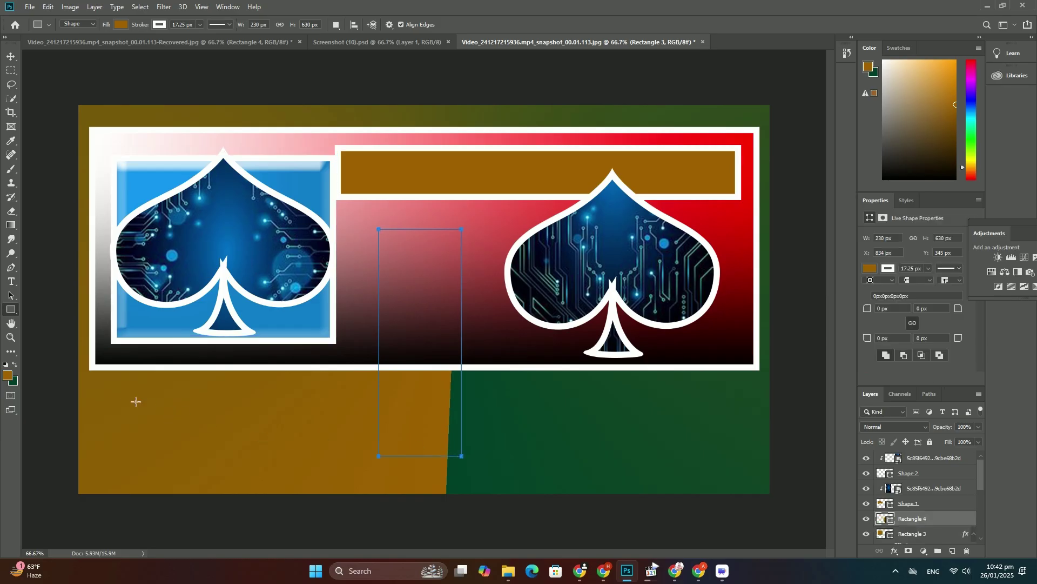